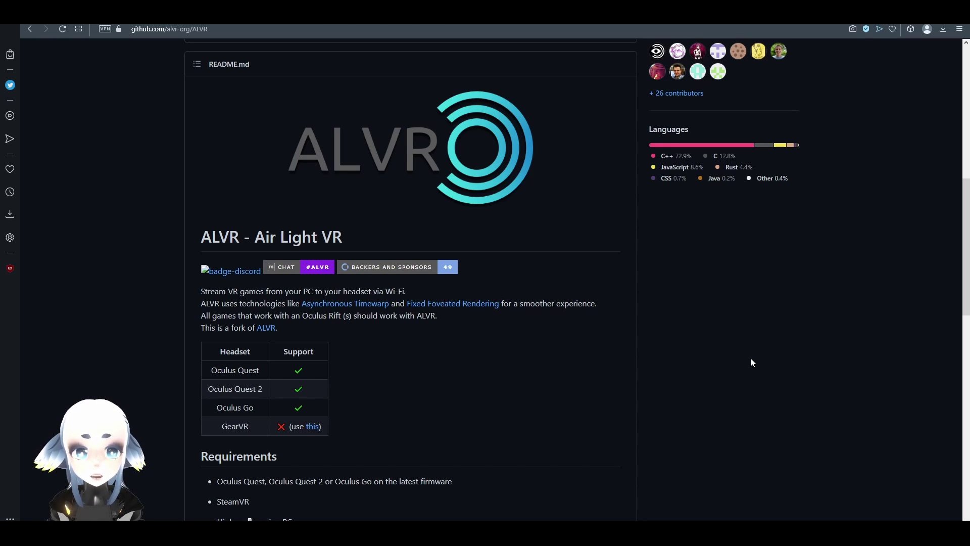
# Step: Download ALVR_Installer_v18.2.3.exe from the latest release of the ALVR GitHub repository
pyautogui.scroll(10, 751, 362)
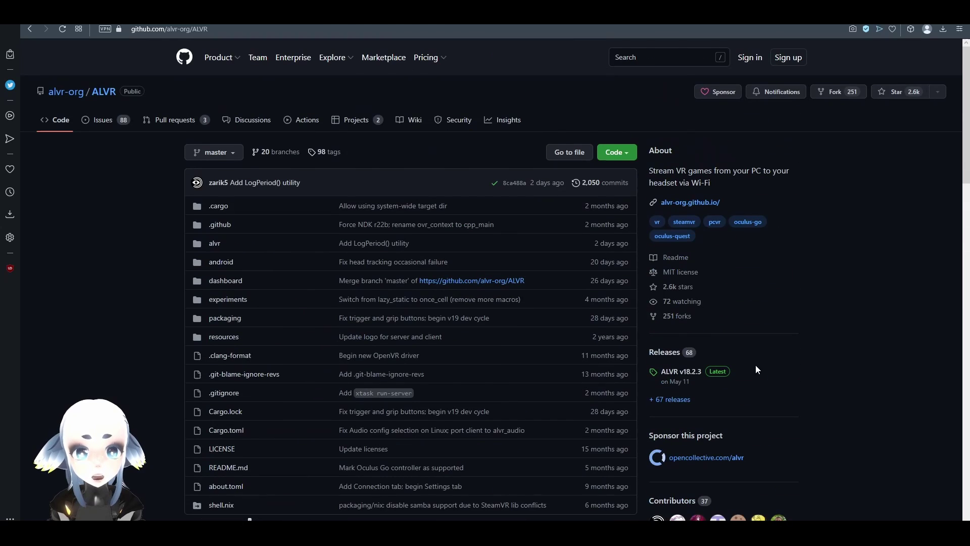
pyautogui.click(681, 372)
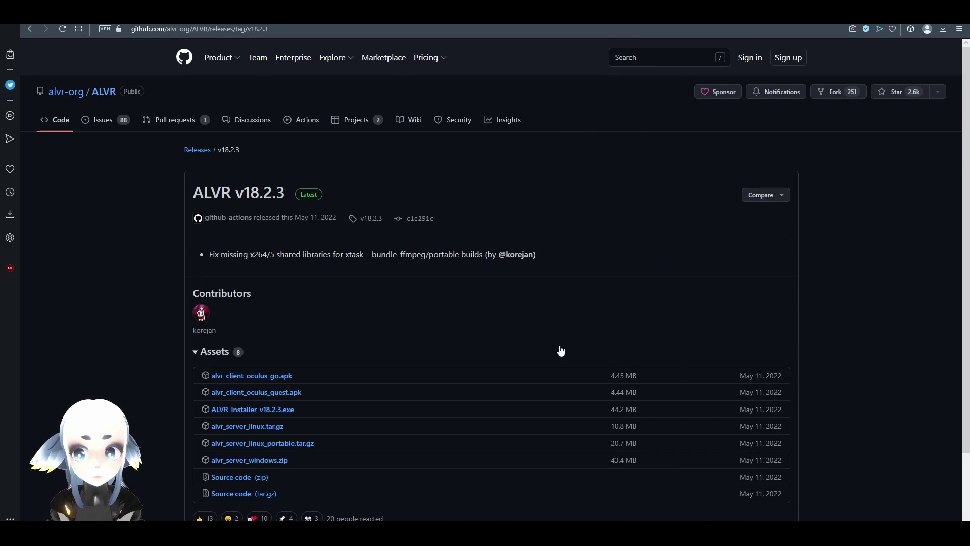
pyautogui.click(273, 409)
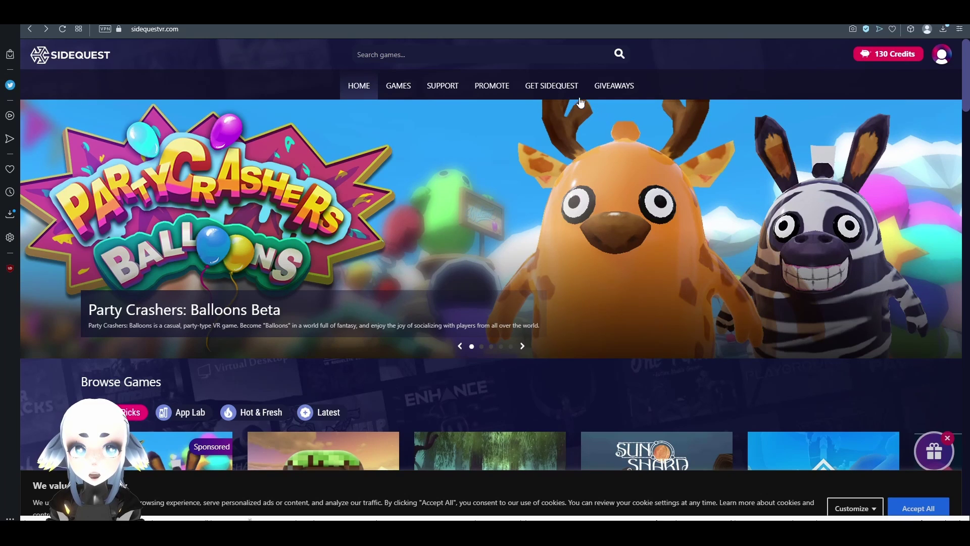
# Step: Get SideQuest from its website and run the downloaded SideQuest-0.0.2-x64-win.exe installer
pyautogui.click(554, 86)
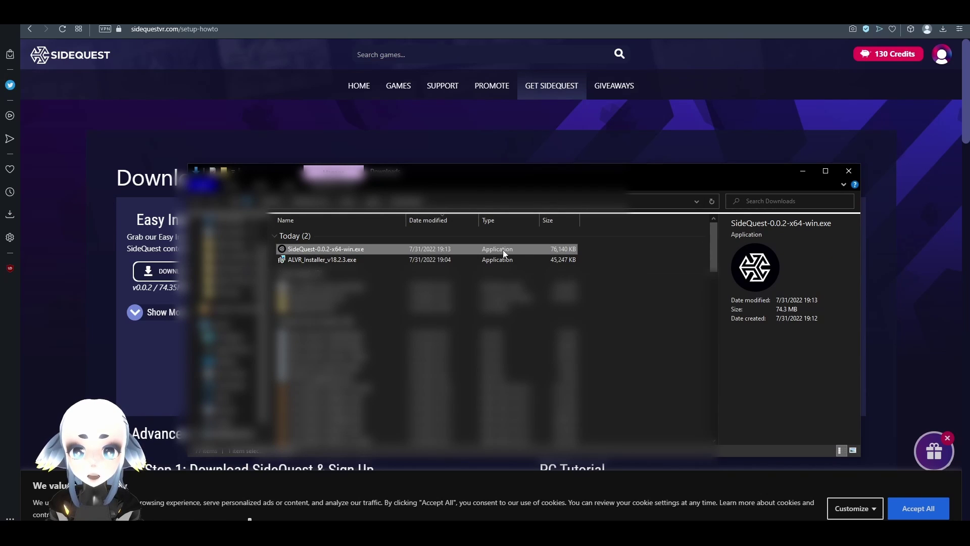
pyautogui.doubleClick(373, 245)
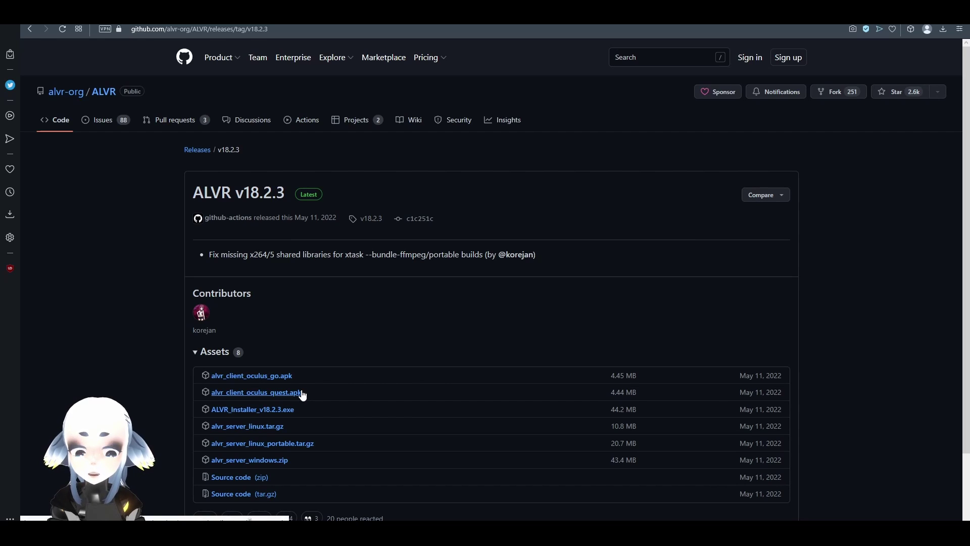
# Step: Download alvr_client_oculus_quest.apk from the ALVR release, switch to SideQuest and sideload the APK onto the headset
pyautogui.click(302, 394)
pyautogui.hotkey('alt', 'Tab')
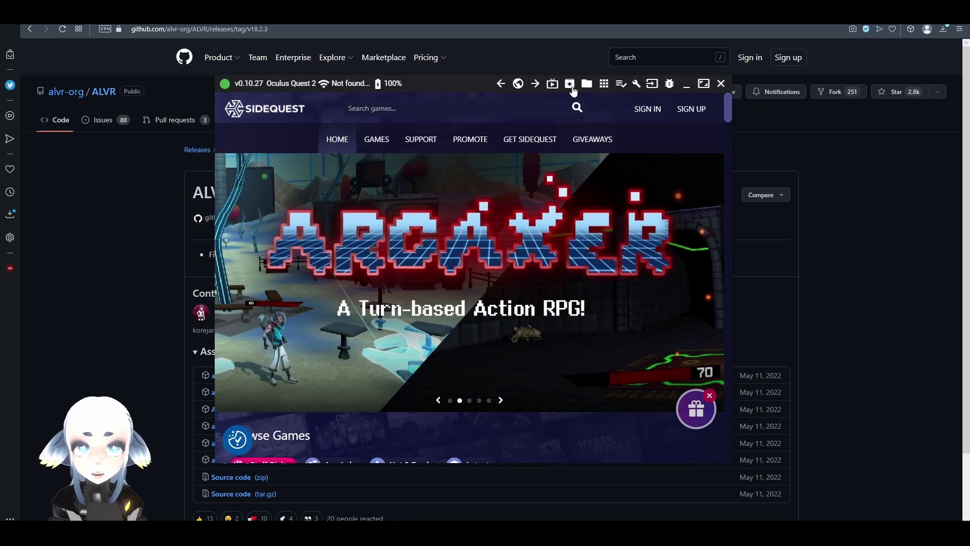
pyautogui.click(572, 91)
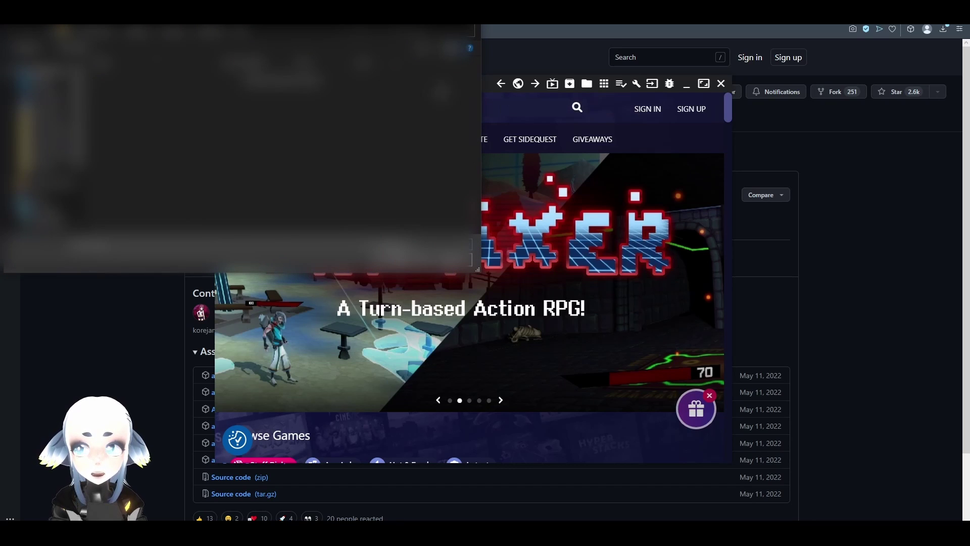
pyautogui.doubleClick(162, 91)
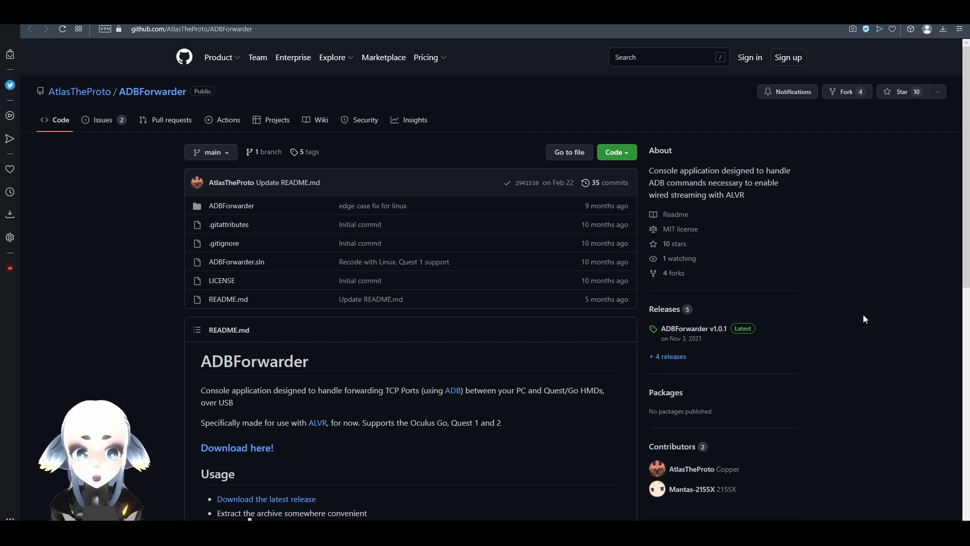
# Step: Download ADBForwarder.zip from the latest ADBForwarder release
pyautogui.click(696, 338)
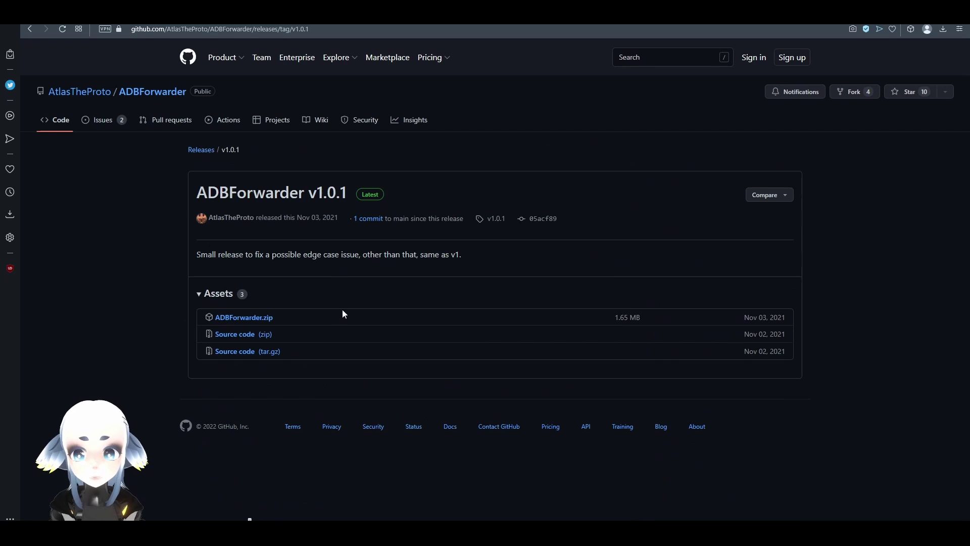
pyautogui.click(269, 324)
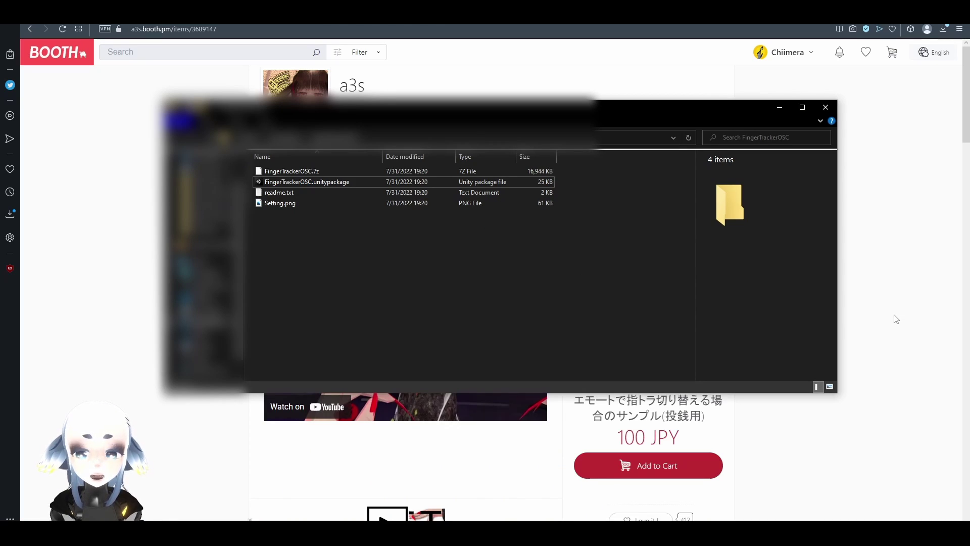
# Step: Extract FingerTrackerOSC.7z into its current folder with 7-Zip and run the extracted FingerOSC.exe
pyautogui.click(329, 169)
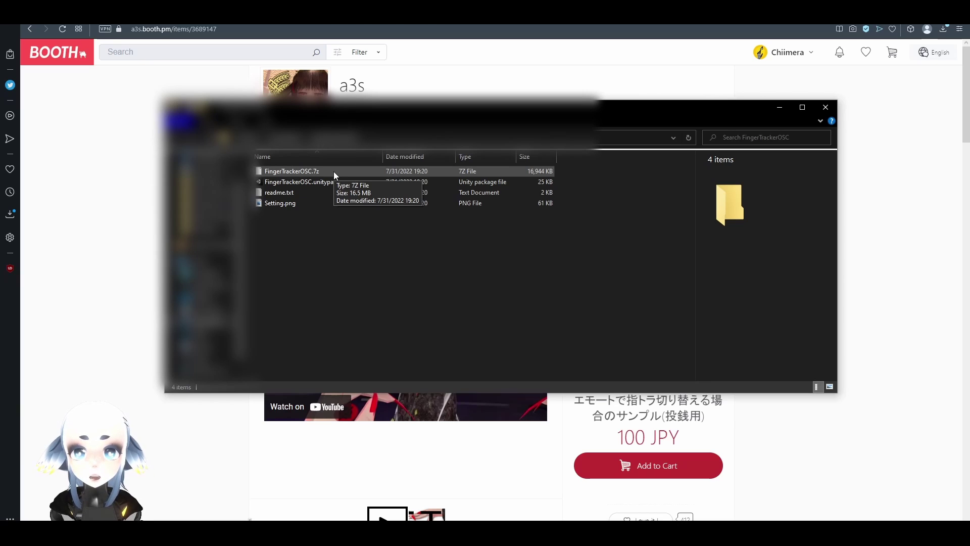
pyautogui.rightClick(333, 172)
pyautogui.moveTo(354, 201)
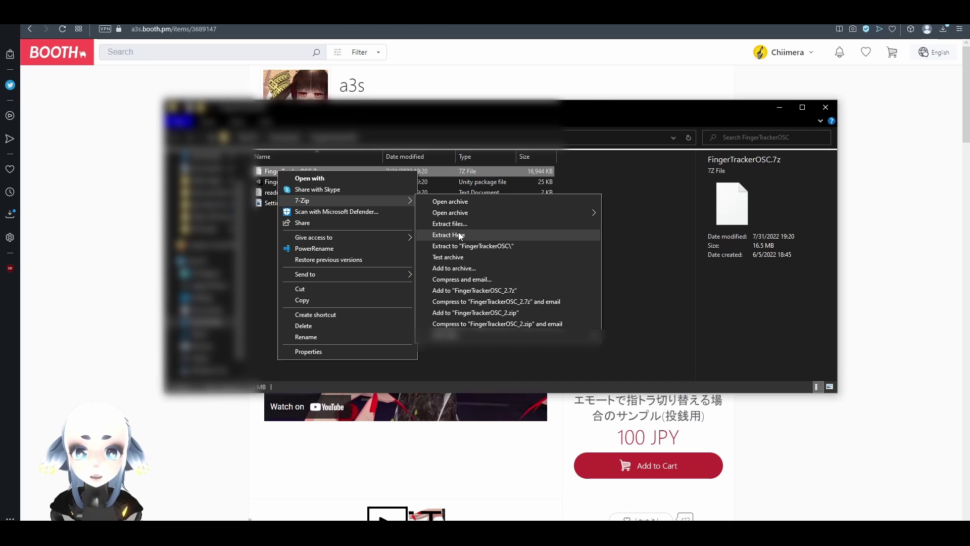
pyautogui.click(447, 234)
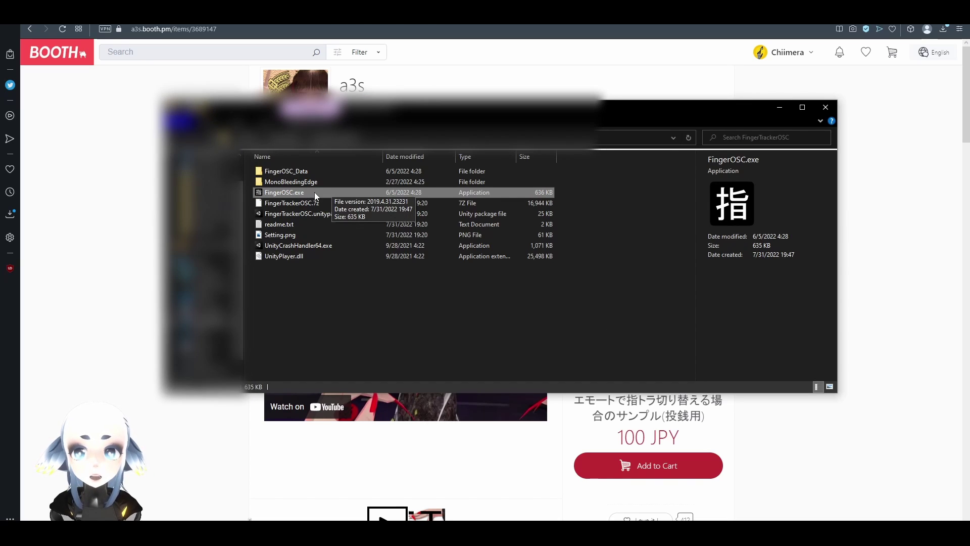
pyautogui.doubleClick(315, 192)
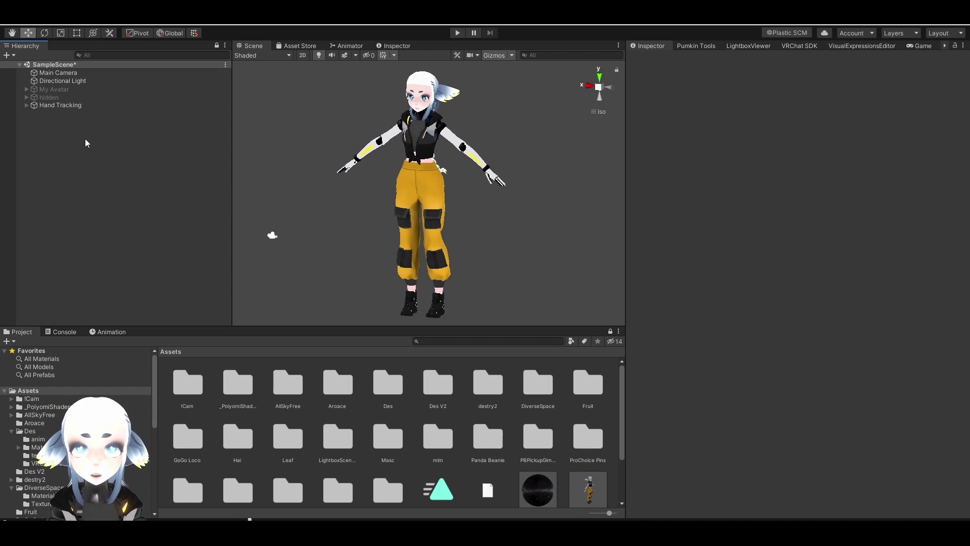
# Step: Detach the blueprint ID from the Hand Tracking avatar in the Unity scene
pyautogui.click(72, 106)
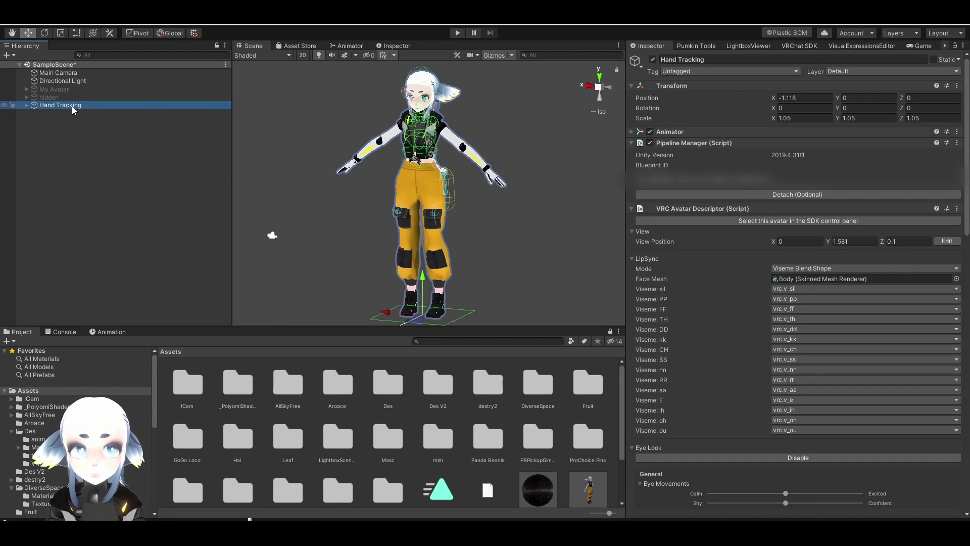
pyautogui.click(669, 196)
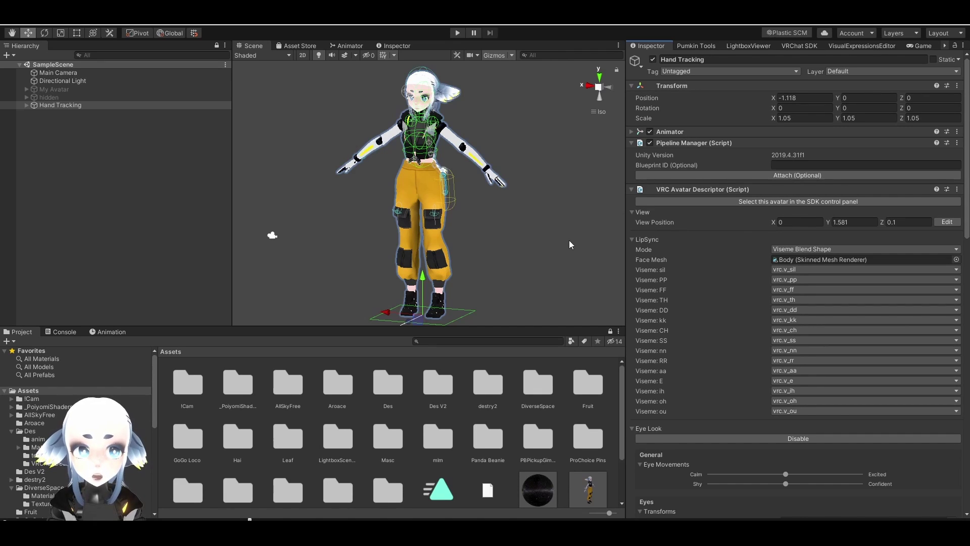
# Step: Import every item of FingerTrackerOSC.unitypackage into the Unity project
pyautogui.hotkey('alt', 'Tab')
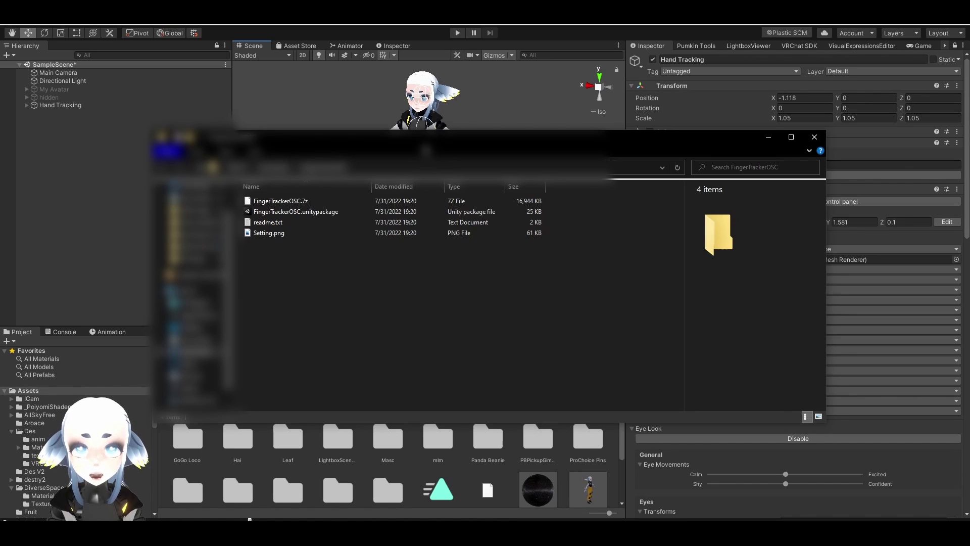
pyautogui.click(340, 214)
pyautogui.doubleClick(340, 214)
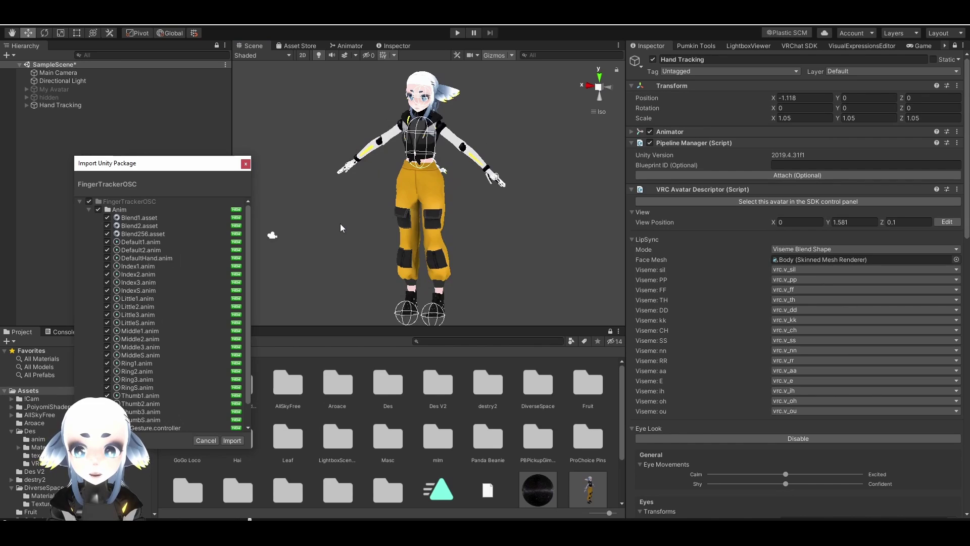
pyautogui.click(231, 441)
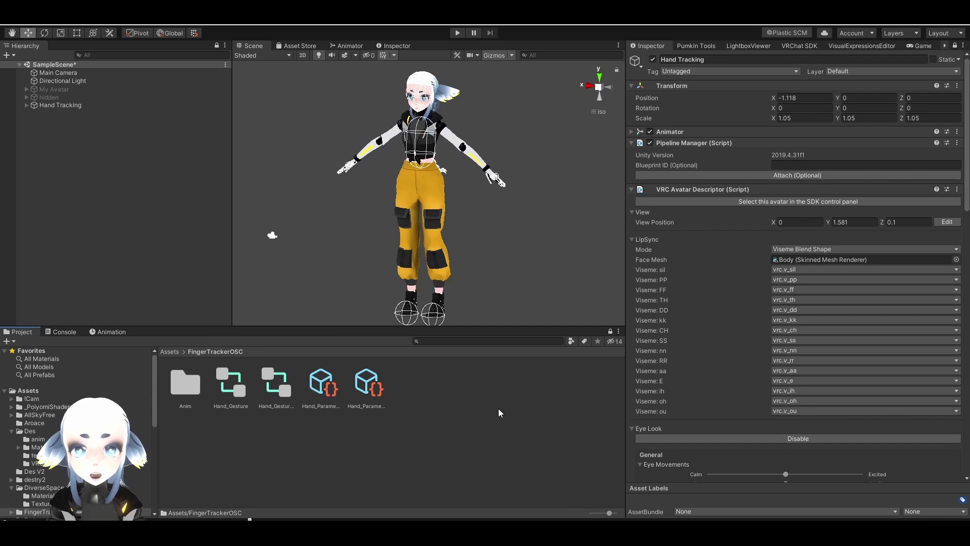
# Step: Replace the avatar's default Gesture playable layer with the Hand_Gesture controller from the FingerTrackerOSC folder
pyautogui.scroll(-15, 632, 399)
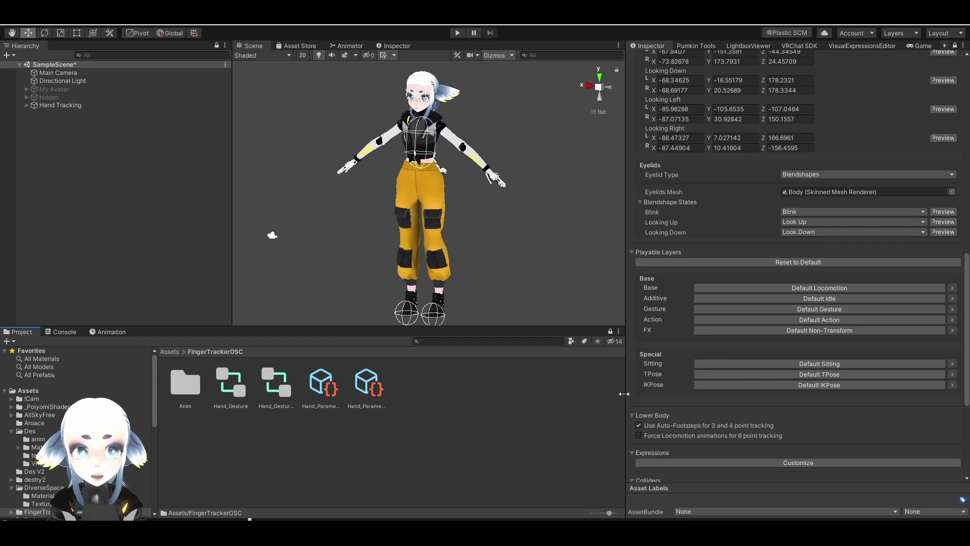
pyautogui.scroll(-6, 824, 348)
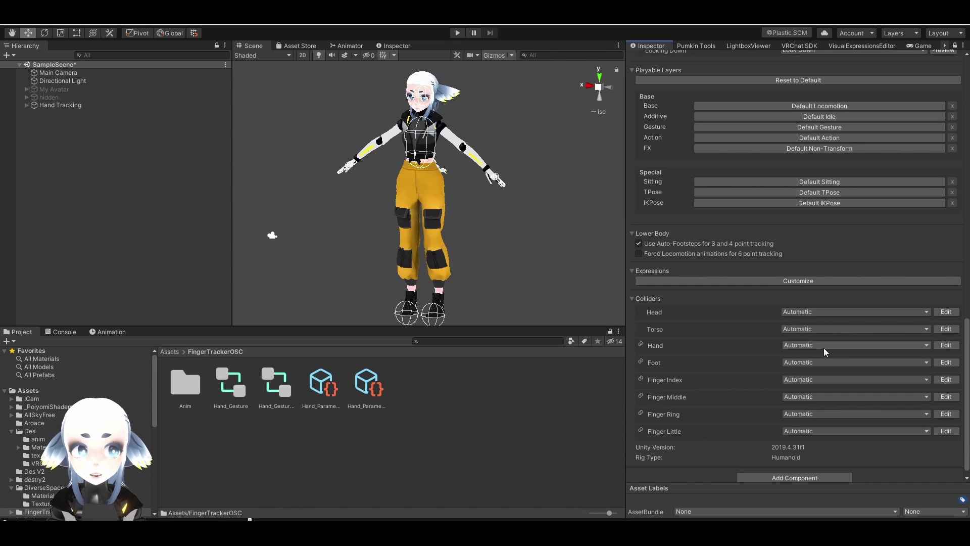
pyautogui.click(699, 125)
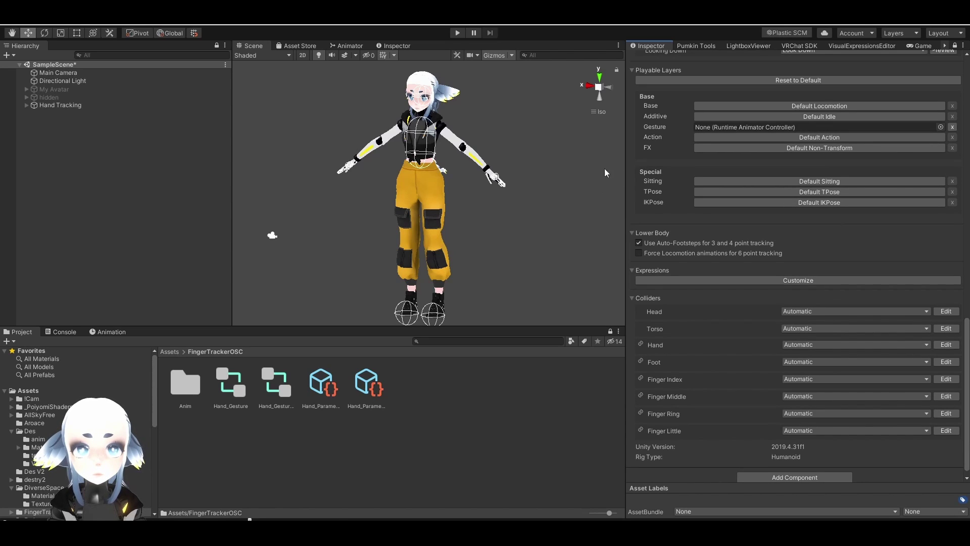
pyautogui.moveTo(235, 389); pyautogui.dragTo(705, 126)
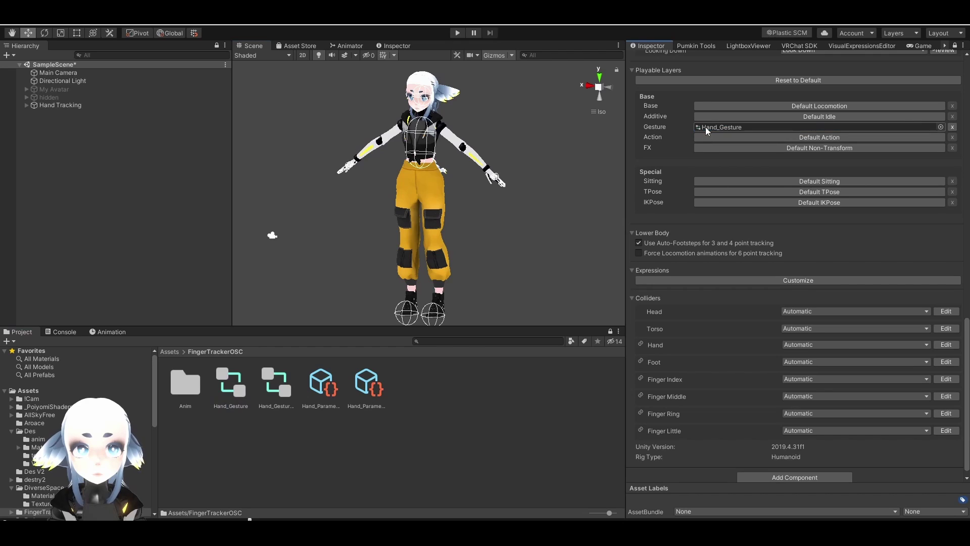
# Step: Customize the avatar's expressions, assigning Hand_Parameter as Parameters and the default expressions menu from VRCSDK's Examples3 folder as Menu
pyautogui.click(695, 279)
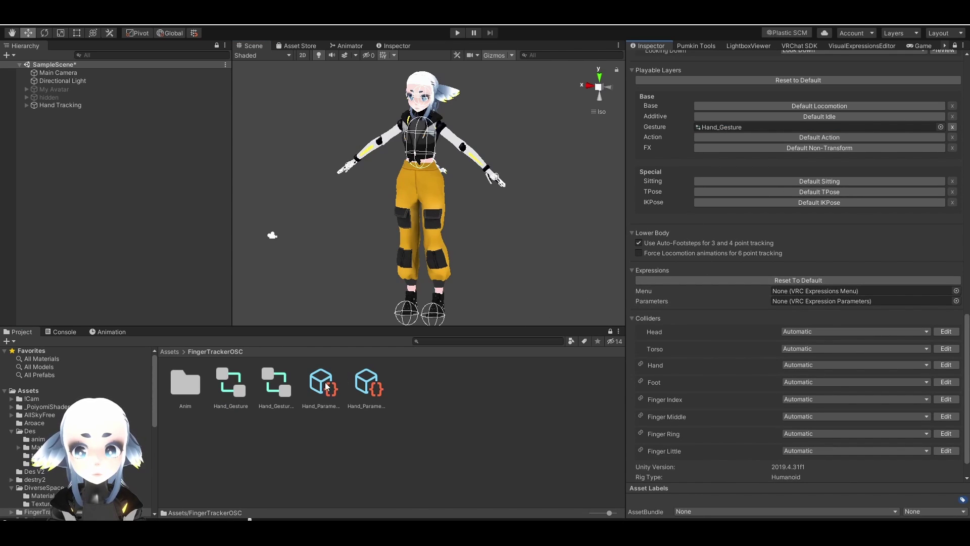
pyautogui.moveTo(322, 382); pyautogui.dragTo(792, 302)
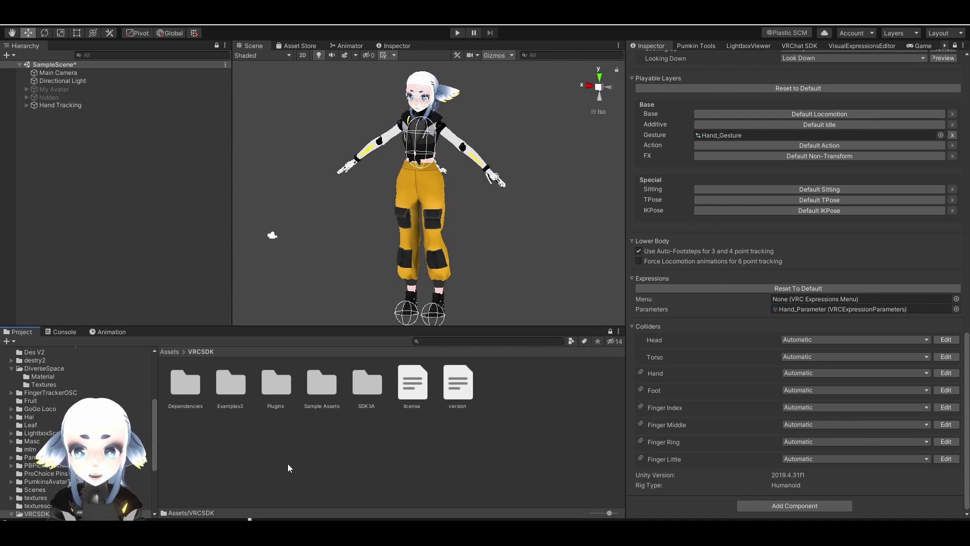
pyautogui.doubleClick(237, 393)
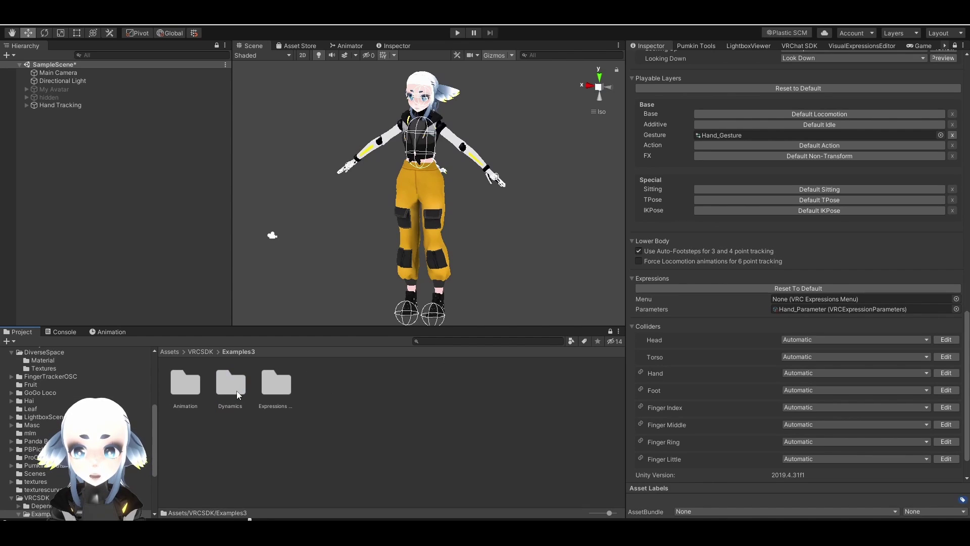
pyautogui.doubleClick(268, 379)
pyautogui.click(276, 382)
pyautogui.moveTo(276, 383); pyautogui.dragTo(788, 305)
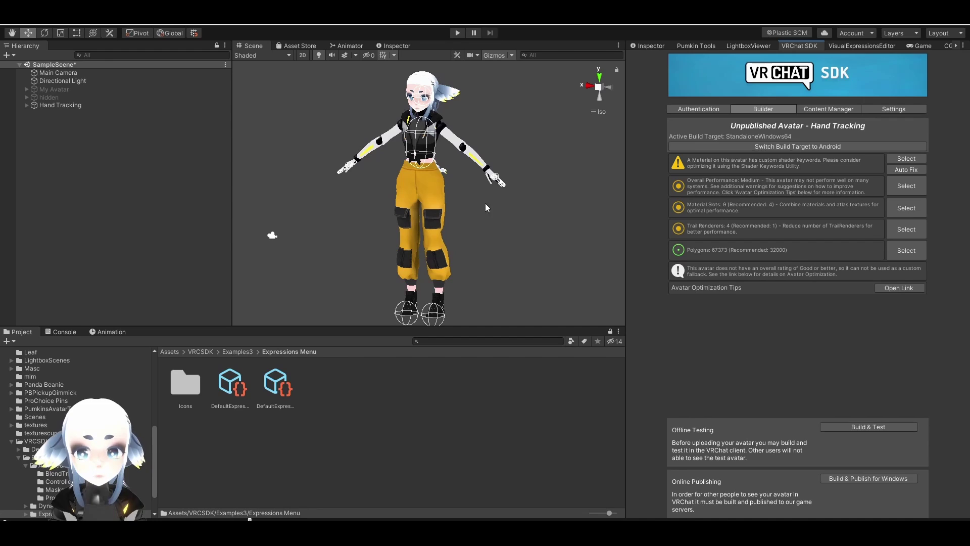
# Step: Build and publish the Hand Tracking avatar for Windows with the VRChat SDK
pyautogui.click(840, 477)
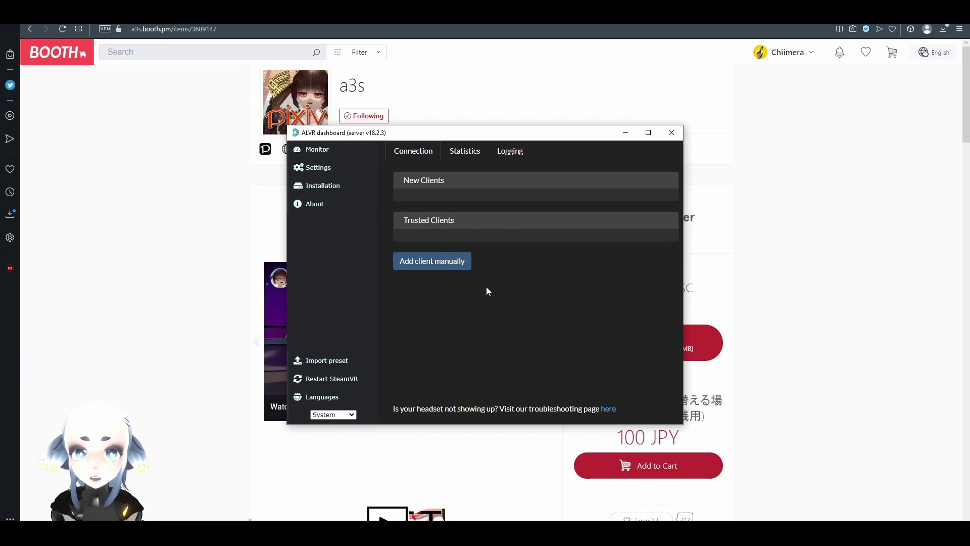
# Step: Fill in a manually added ALVR client with hostname 8888.client.alvr and IP address 127.0.0.1, and select its device name
pyautogui.click(438, 263)
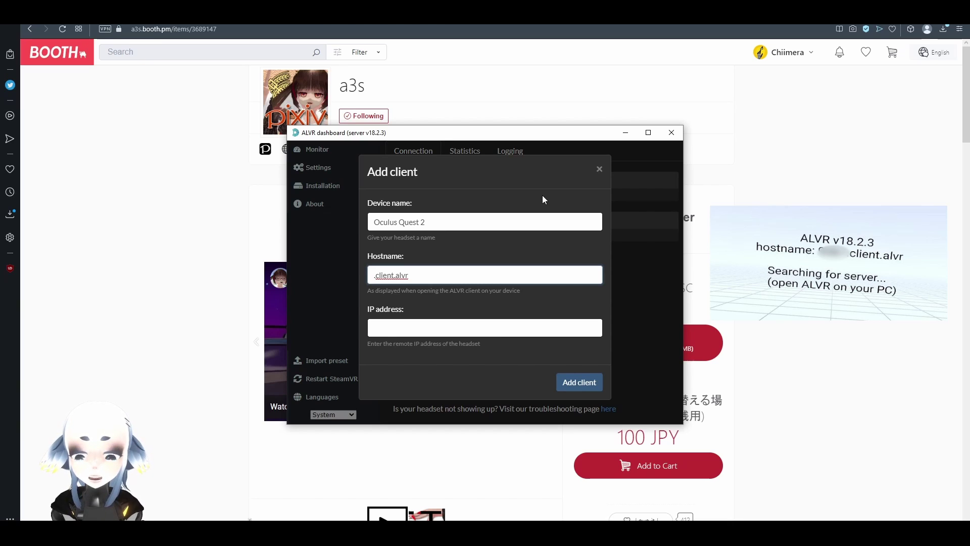
pyautogui.write('8888.')
pyautogui.click(495, 326)
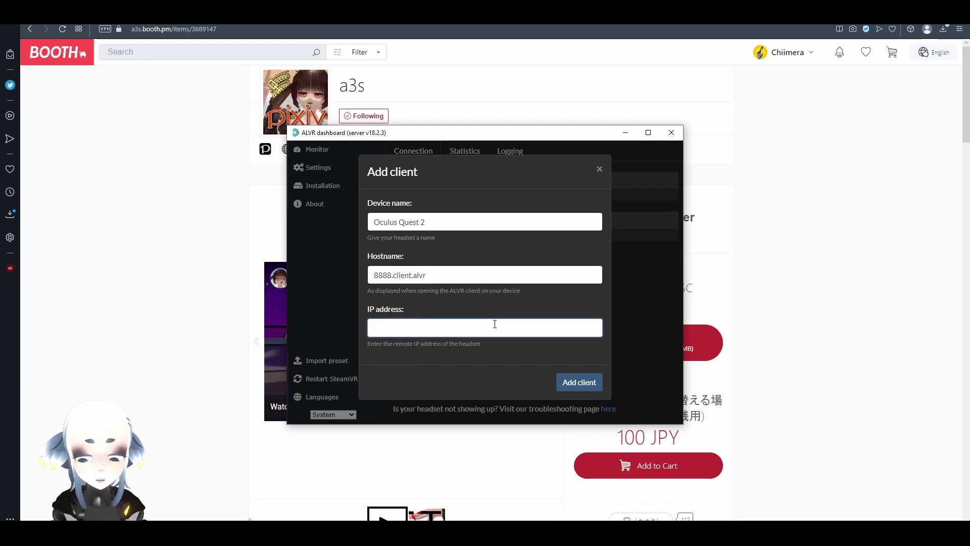
pyautogui.write('127')
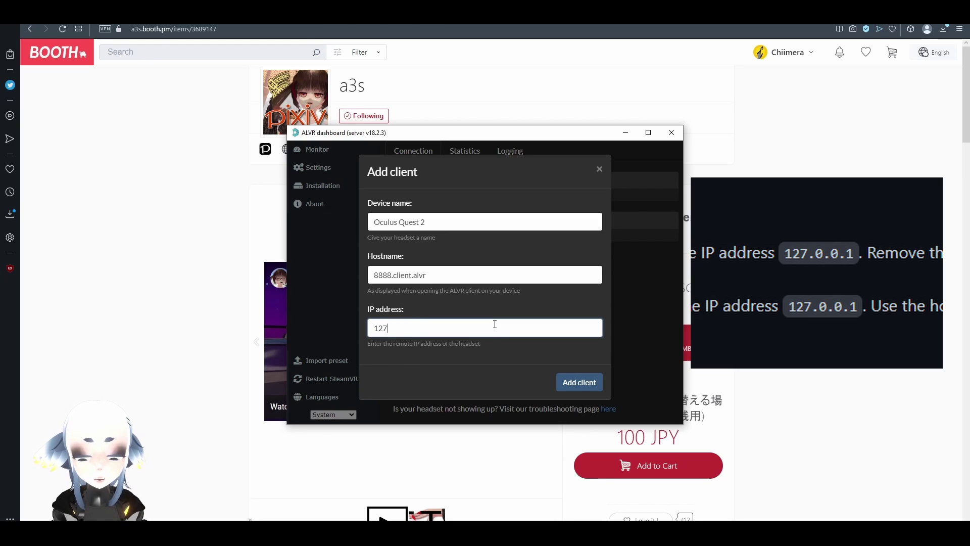
pyautogui.write('.0.0.1')
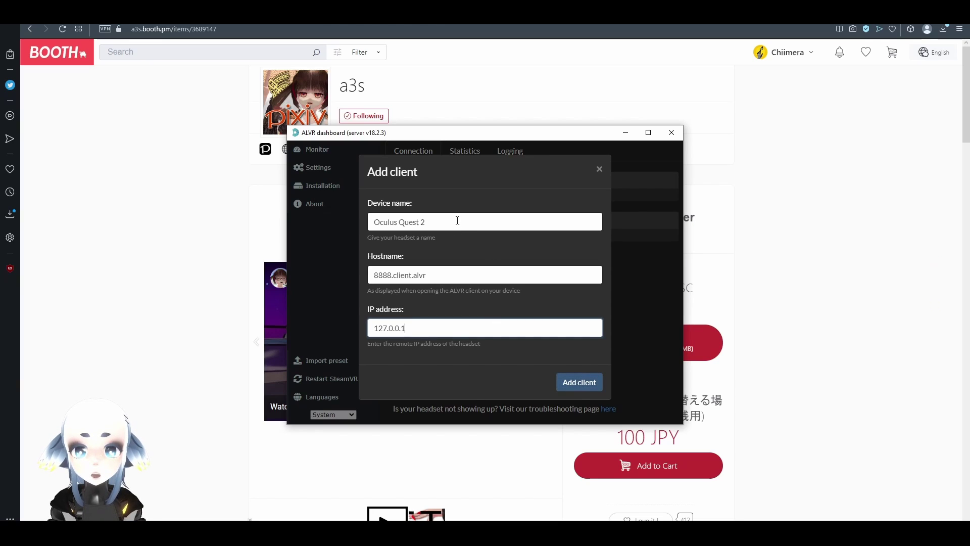
pyautogui.moveTo(457, 221); pyautogui.dragTo(357, 233)
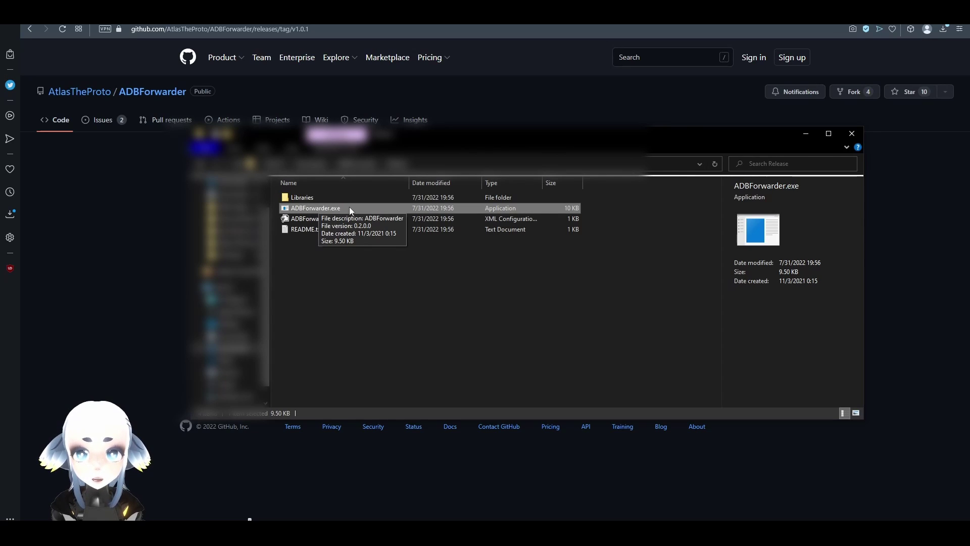
# Step: Run ADBForwarder.exe to forward the headset connection, and launch FingerOSC.exe from the FingerTrackerOSC folder
pyautogui.doubleClick(315, 208)
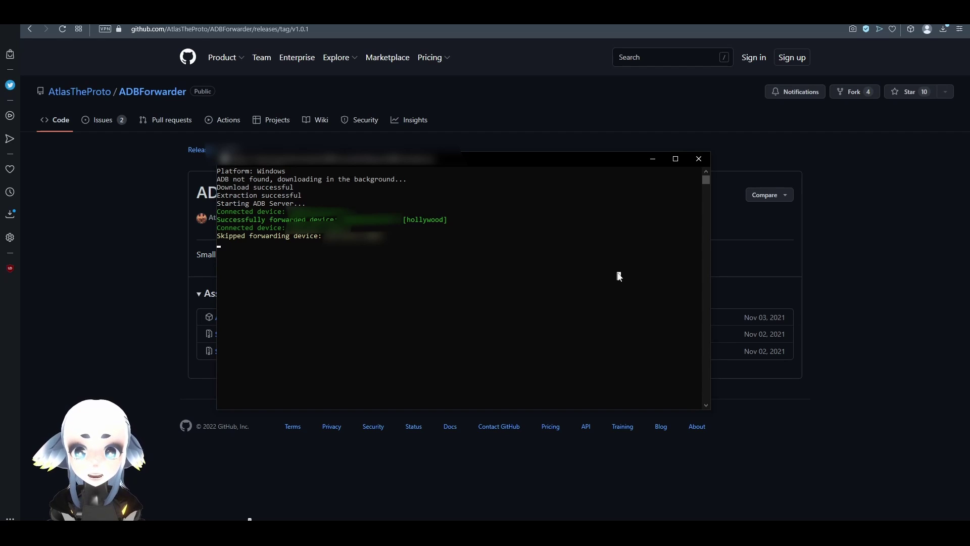
pyautogui.click(695, 483)
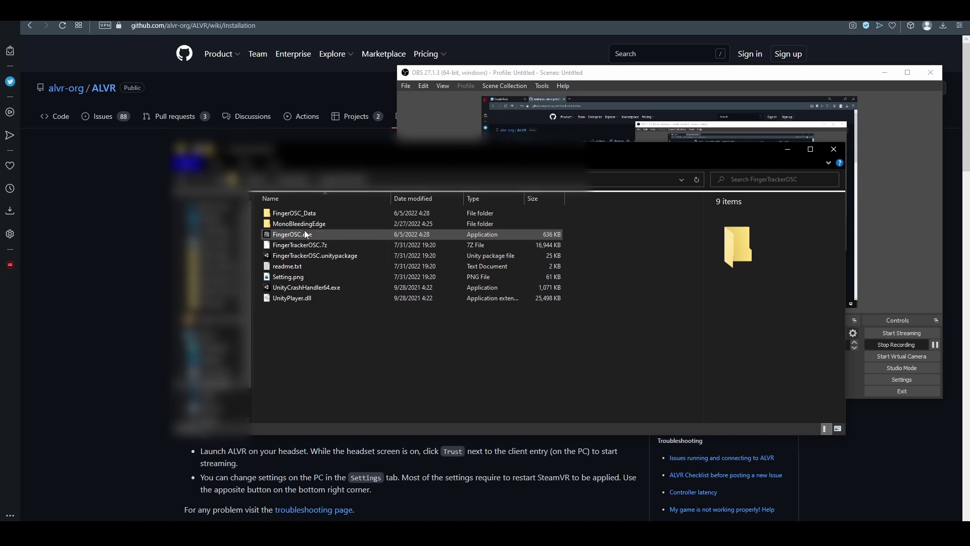
pyautogui.doubleClick(306, 234)
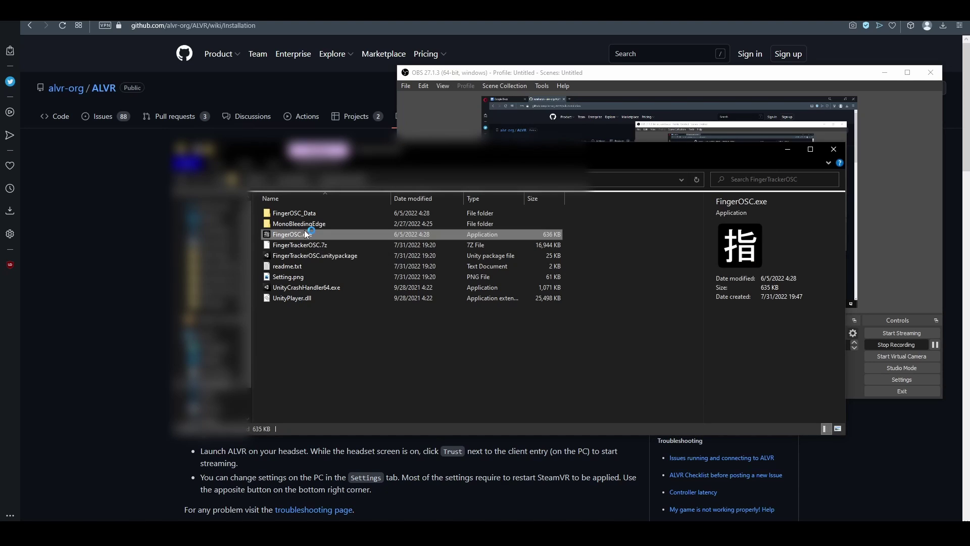